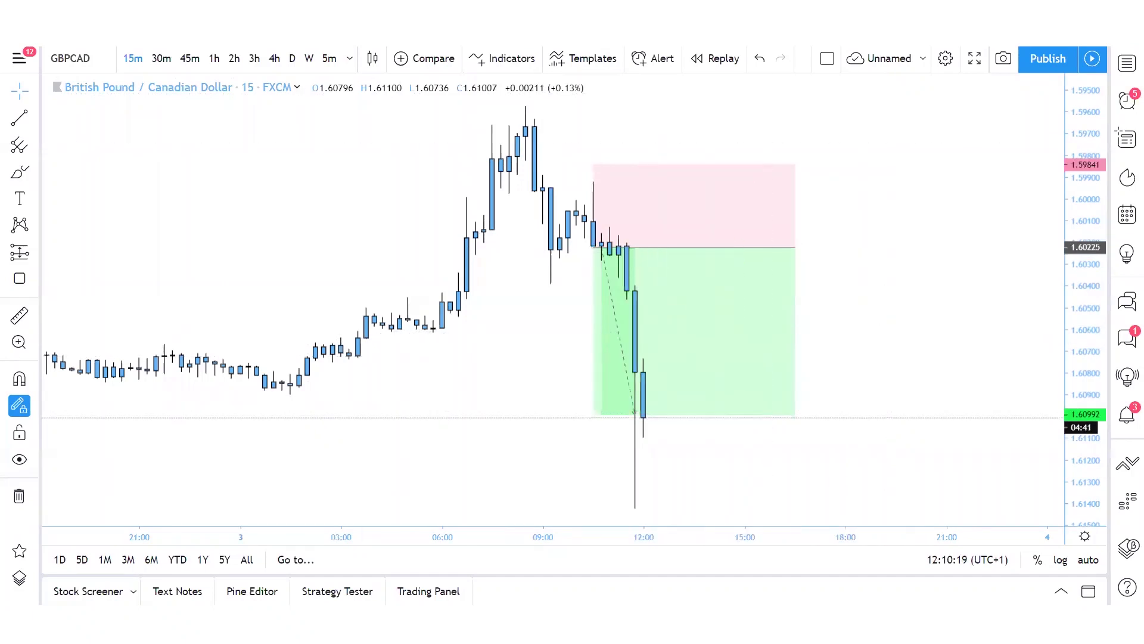
# Switch from the TradingView GBPCAD chart to Slack's #notifications channel with Alt+Tab.
pyautogui.hotkey('alt', 'Tab')
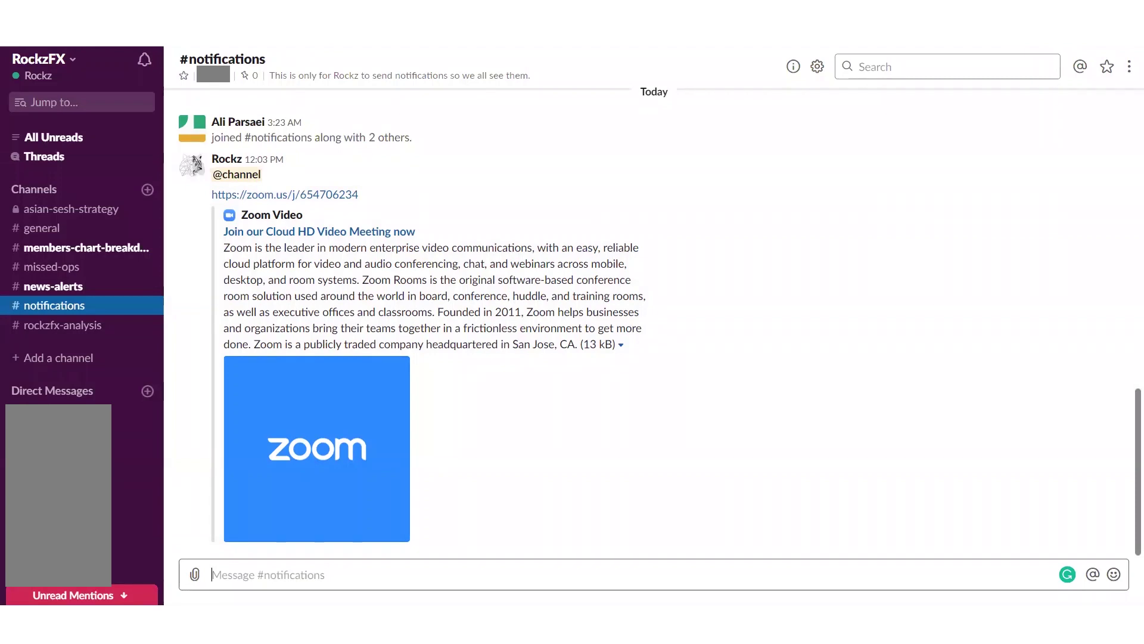
# Go to #rockzfx-analysis, scroll up, and view the posted 4h chart image.png full-size.
pyautogui.click(77, 329)
pyautogui.scroll(5, 334, 370)
pyautogui.scroll(6, 326, 372)
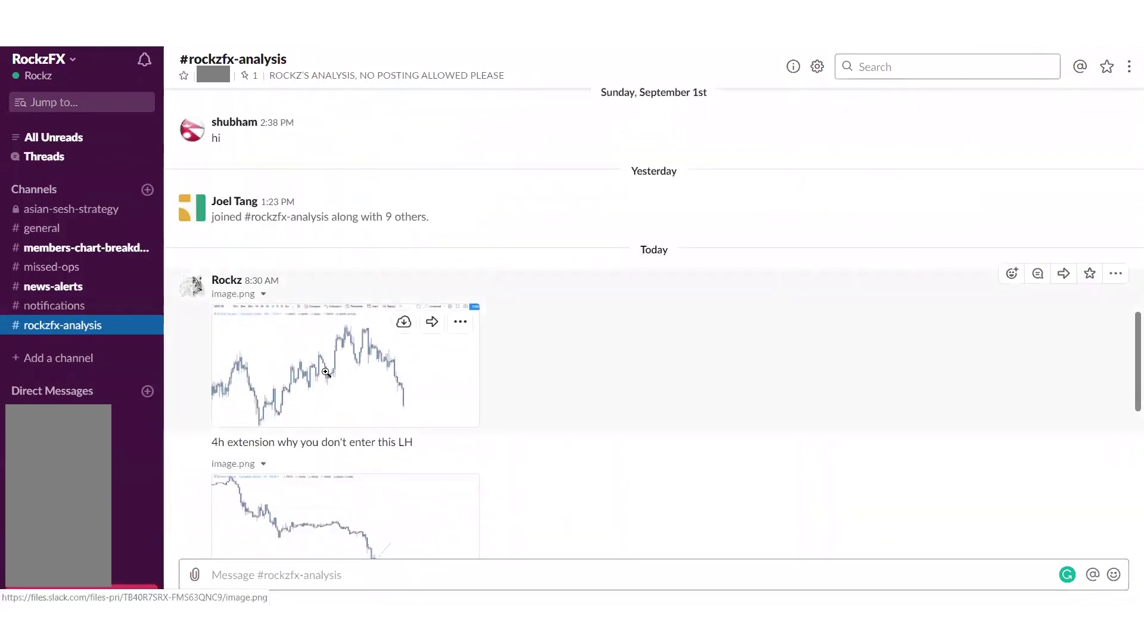
pyautogui.click(326, 372)
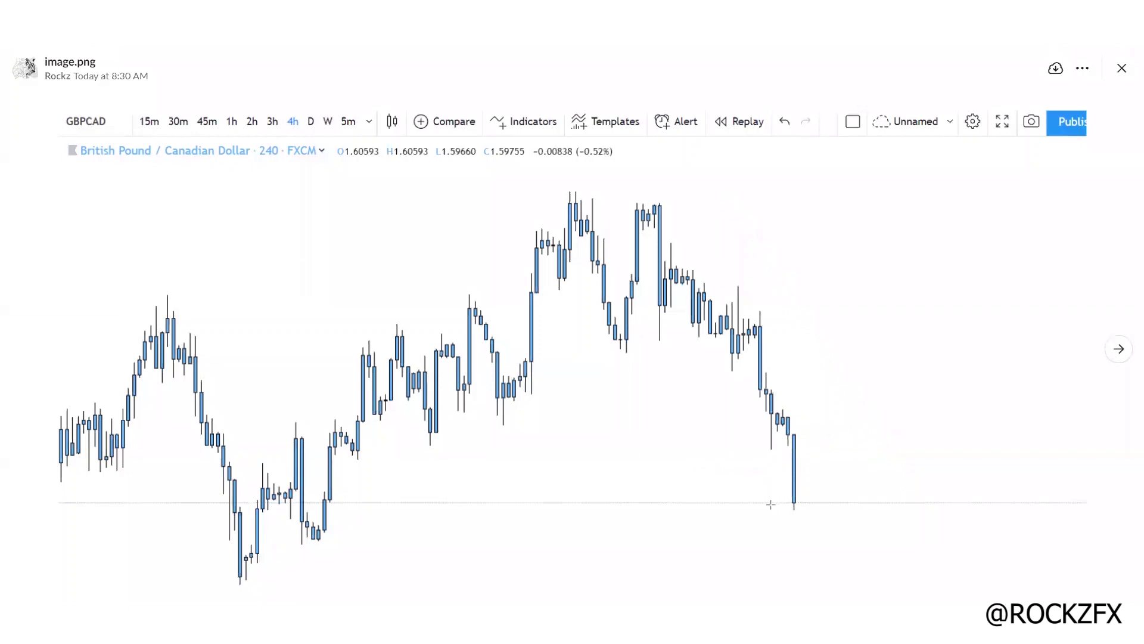
pyautogui.moveTo(704, 473); pyautogui.dragTo(784, 473)
pyautogui.moveTo(762, 457); pyautogui.dragTo(848, 458)
pyautogui.moveTo(840, 409); pyautogui.dragTo(789, 448)
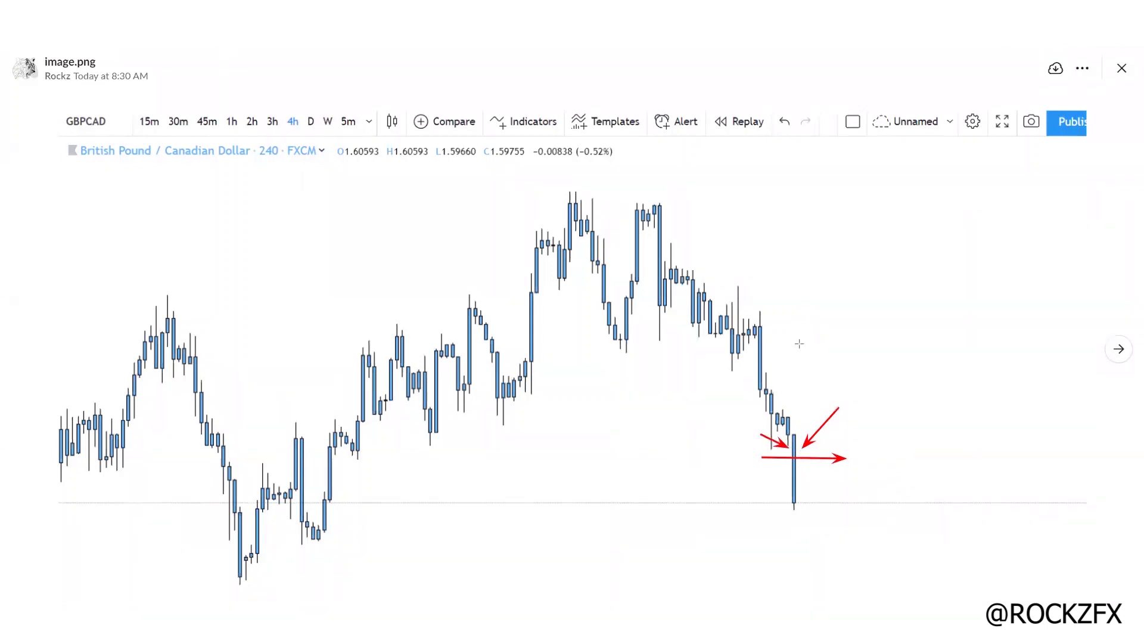
pyautogui.moveTo(828, 306)
pyautogui.mouseDown()
pyautogui.moveTo(804, 314)
pyautogui.moveTo(766, 372)
pyautogui.mouseUp()
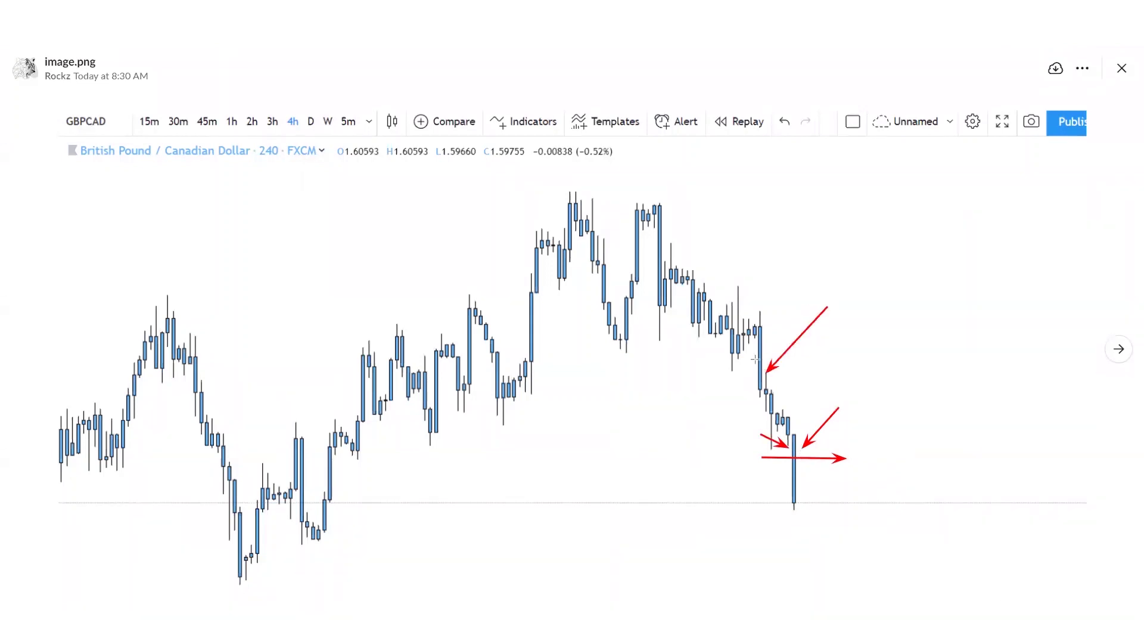
pyautogui.moveTo(722, 213); pyautogui.dragTo(662, 257)
pyautogui.moveTo(611, 207); pyautogui.dragTo(633, 242)
pyautogui.moveTo(578, 305); pyautogui.dragTo(535, 327)
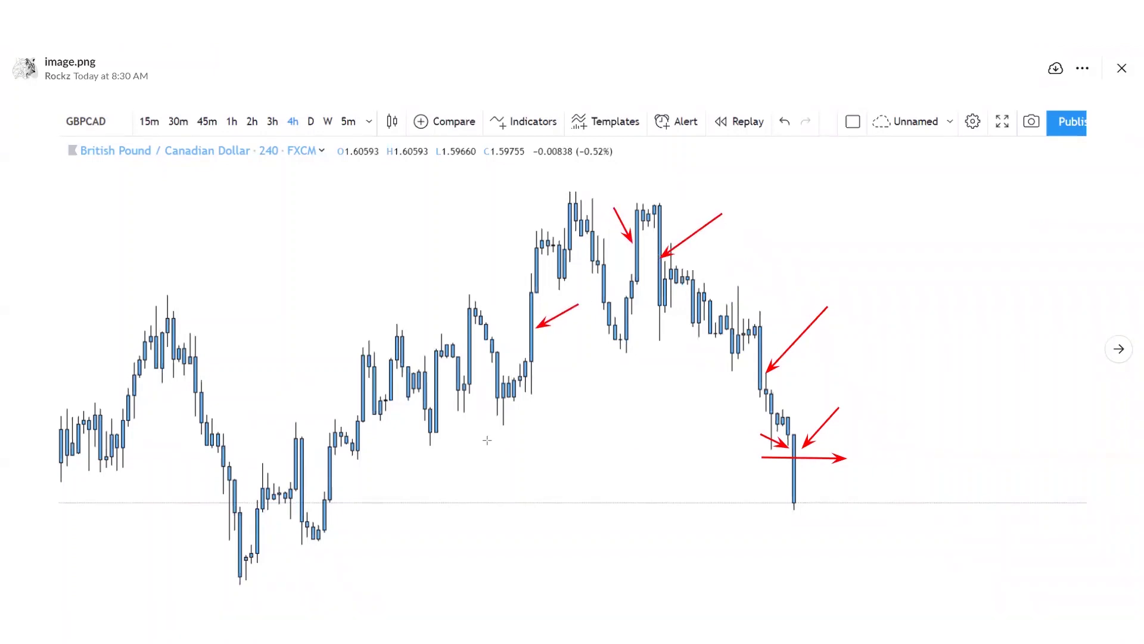
pyautogui.moveTo(487, 440); pyautogui.dragTo(439, 398)
pyautogui.moveTo(427, 304); pyautogui.dragTo(465, 332)
pyautogui.moveTo(755, 501); pyautogui.dragTo(847, 502)
pyautogui.click(724, 477)
pyautogui.moveTo(782, 480); pyautogui.dragTo(781, 481)
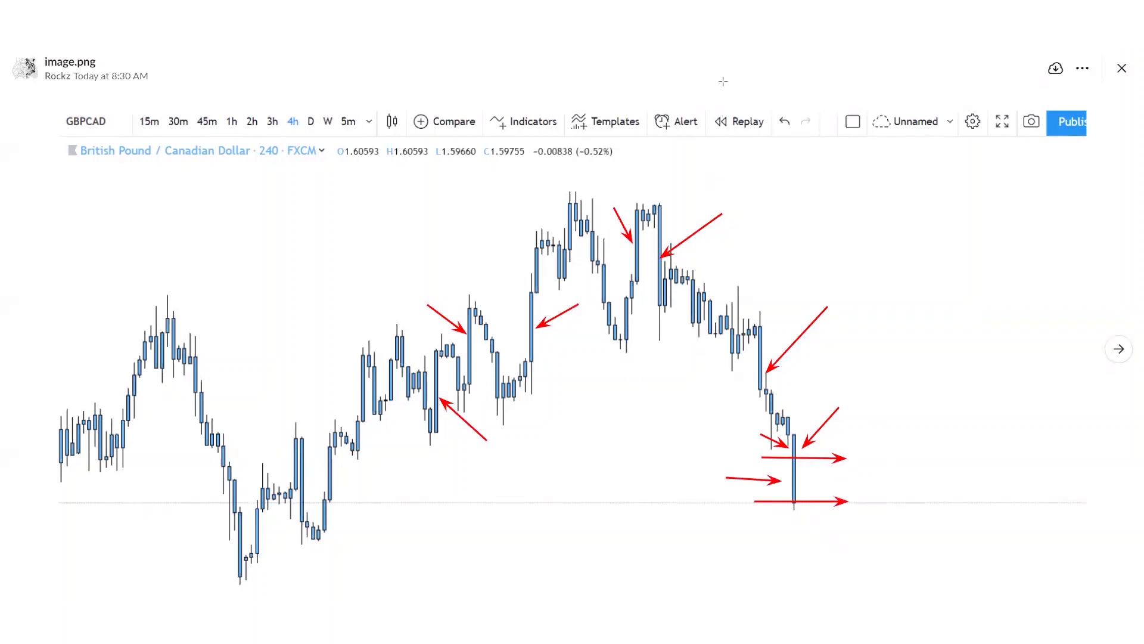
pyautogui.press('e')
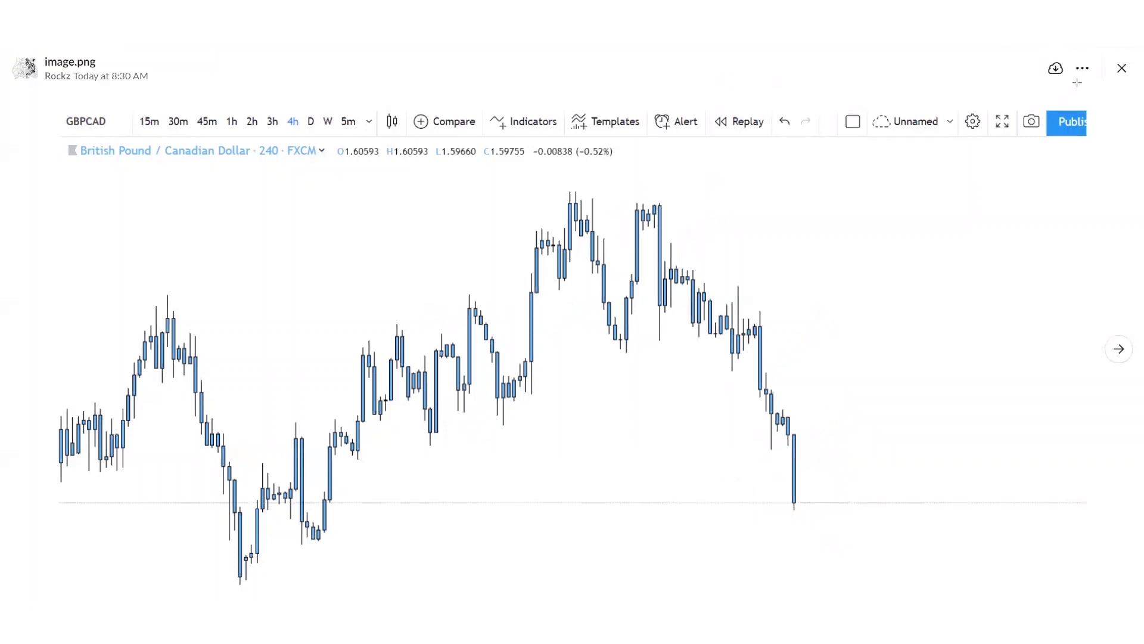
# Close the 4h image and view the 8:31 AM 15-minute chart image full-size.
pyautogui.click(1122, 69)
pyautogui.scroll(-4, 493, 319)
pyautogui.click(345, 308)
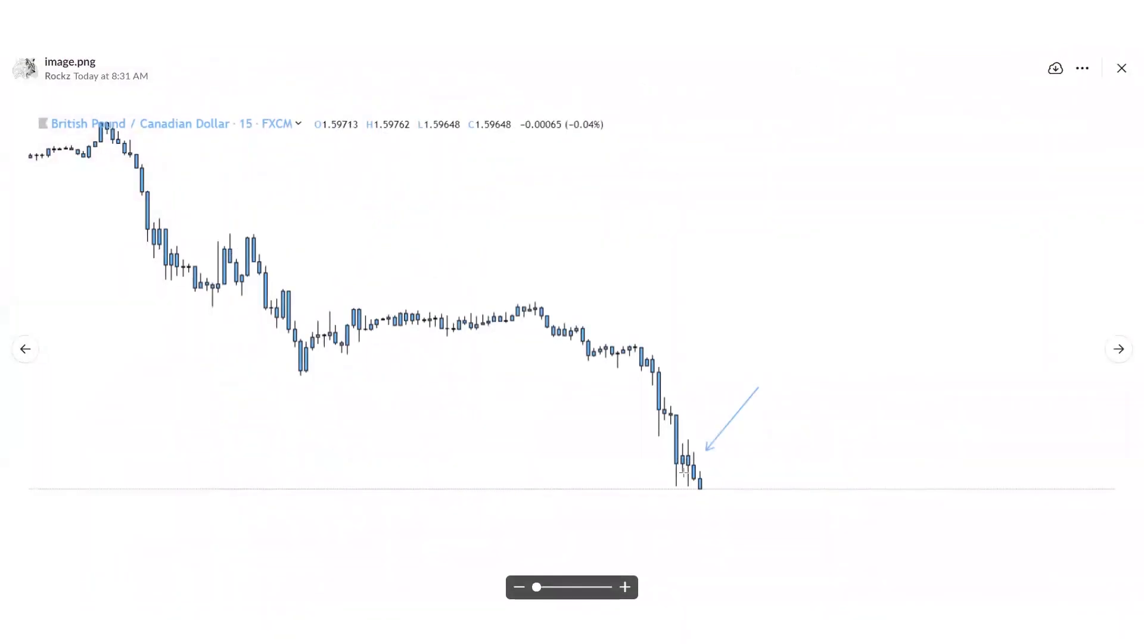
# Annotate the 15m chart with four level marks and two downward arrows at the price drop.
pyautogui.moveTo(749, 449); pyautogui.dragTo(680, 450)
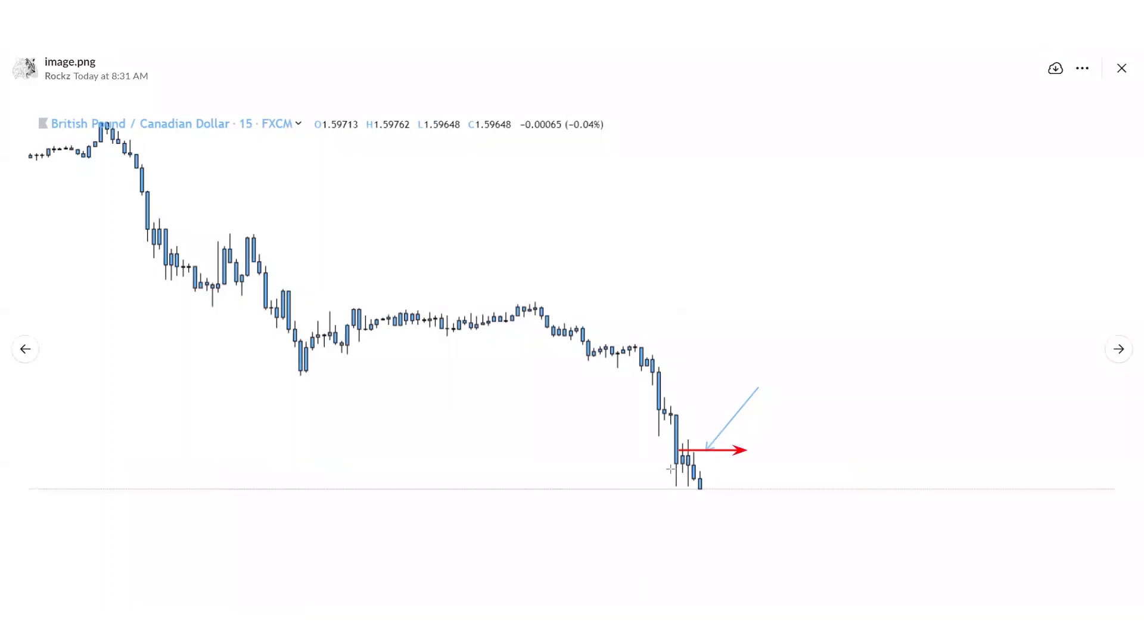
pyautogui.moveTo(772, 468)
pyautogui.mouseDown()
pyautogui.moveTo(671, 469)
pyautogui.moveTo(749, 481)
pyautogui.mouseUp()
pyautogui.moveTo(684, 434); pyautogui.dragTo(727, 434)
pyautogui.moveTo(687, 574); pyautogui.dragTo(784, 572)
pyautogui.moveTo(873, 271); pyautogui.dragTo(873, 382)
pyautogui.moveTo(901, 270); pyautogui.dragTo(921, 385)
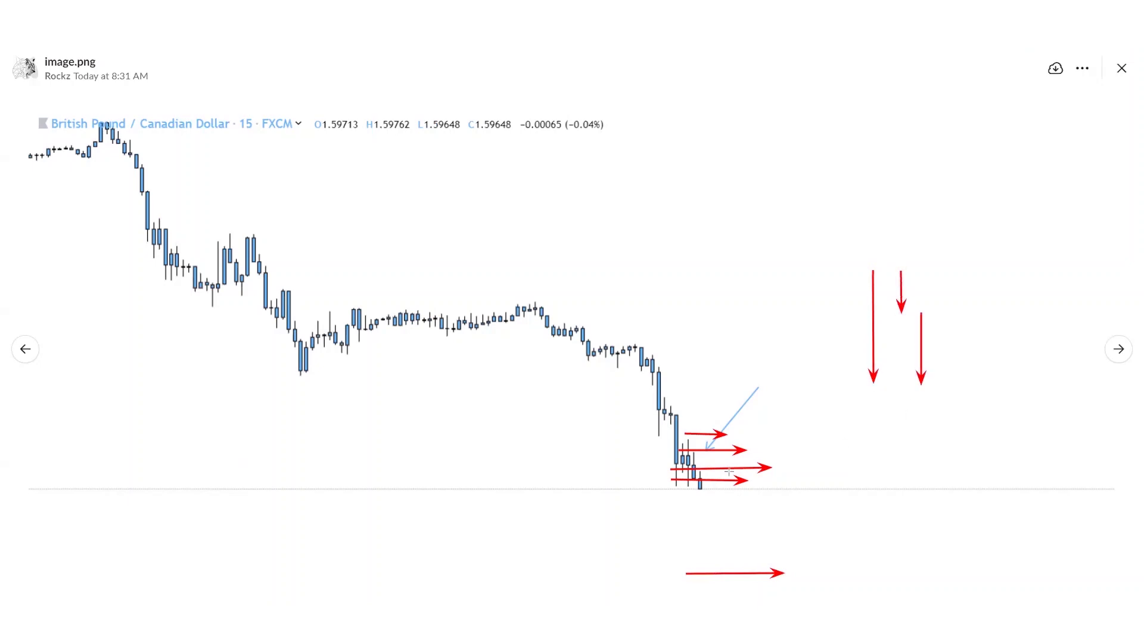
# View the 8:33 AM trade-idea image, mark its entry and retracement levels, then clear them.
pyautogui.click(1121, 69)
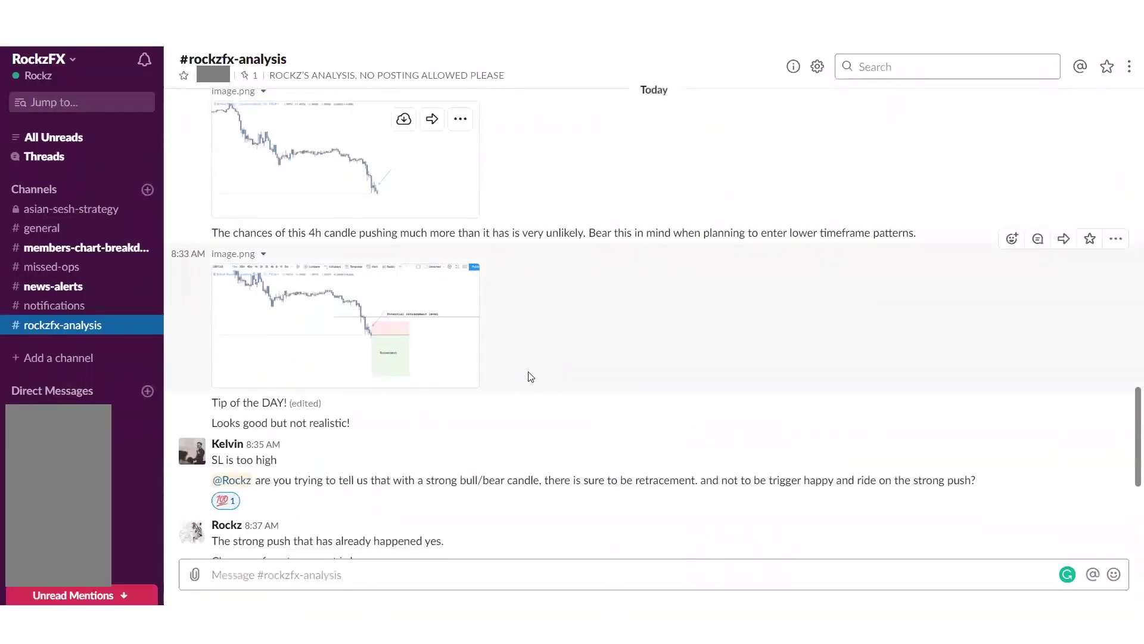
pyautogui.click(387, 357)
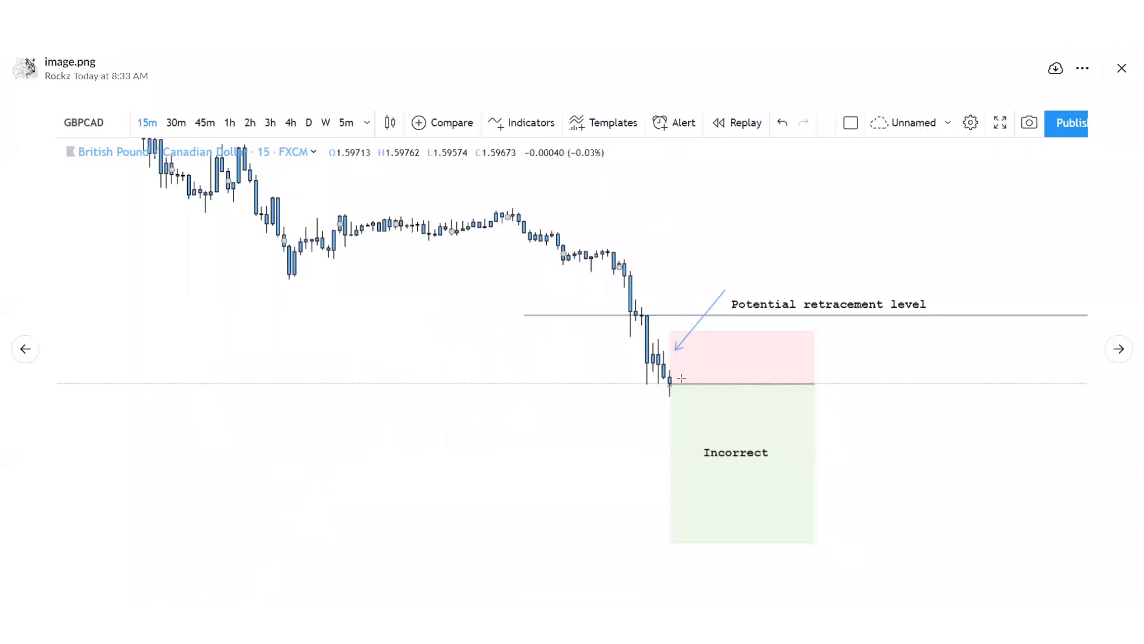
pyautogui.moveTo(619, 386); pyautogui.dragTo(866, 382)
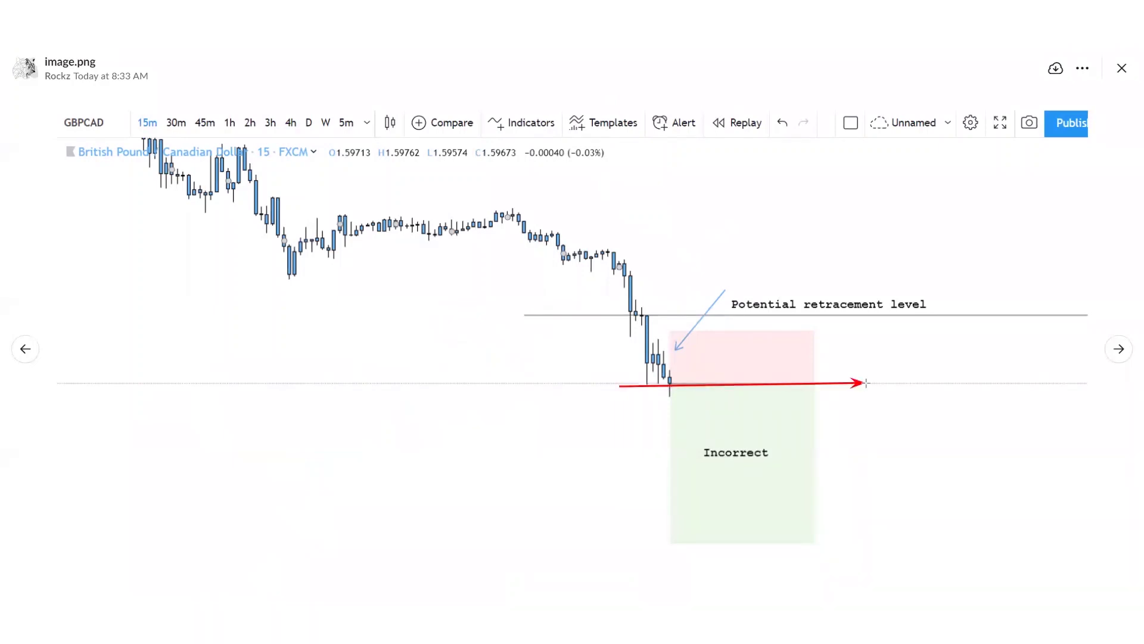
pyautogui.moveTo(654, 333); pyautogui.dragTo(778, 333)
pyautogui.press('Escape')
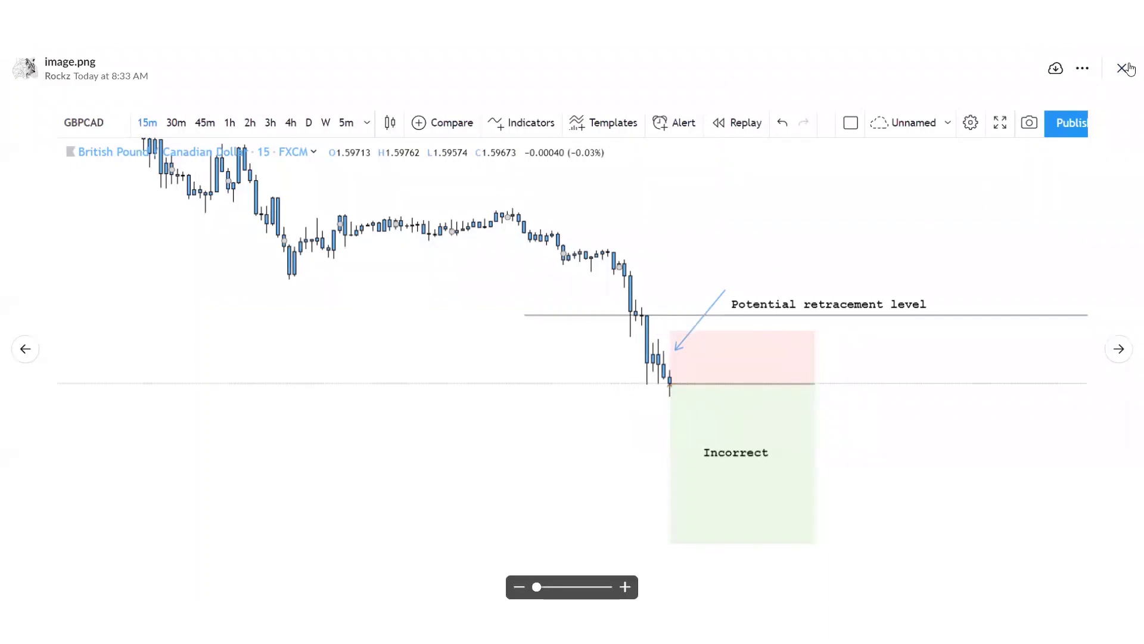
# Close the viewer, scroll down to the 9:10 AM post, and dismiss its share options.
pyautogui.click(1124, 69)
pyautogui.scroll(-5, 417, 357)
pyautogui.click(424, 370)
pyautogui.press('Escape')
# View the 9:10 AM results chart, arrow the retracement line, clear it, and close the viewer.
pyautogui.click(395, 390)
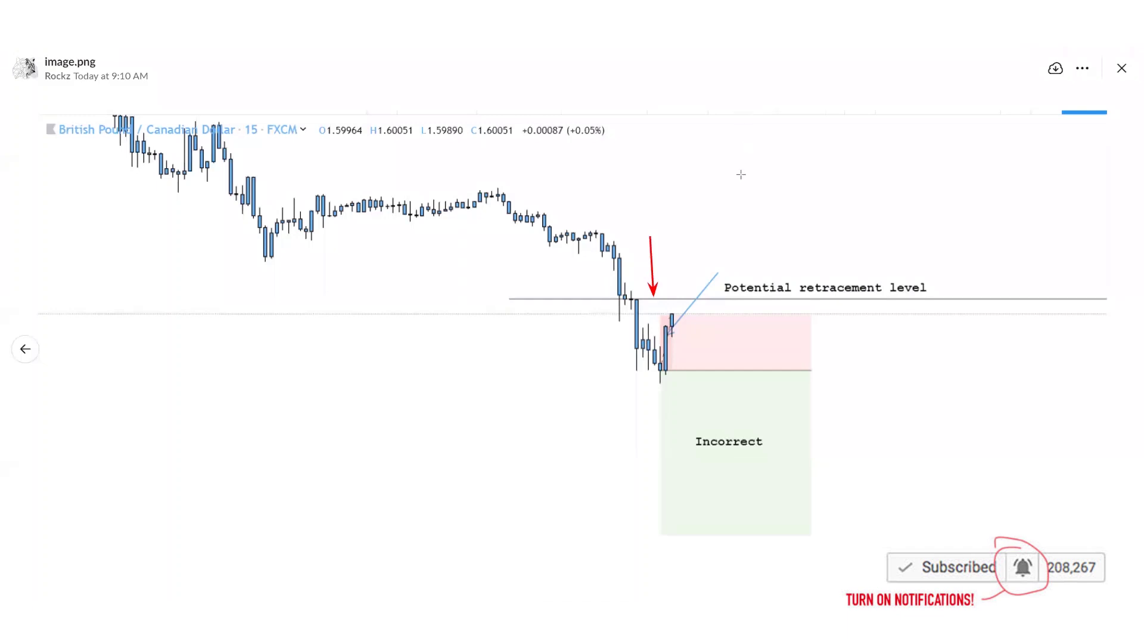
pyautogui.moveTo(693, 335); pyautogui.dragTo(691, 272)
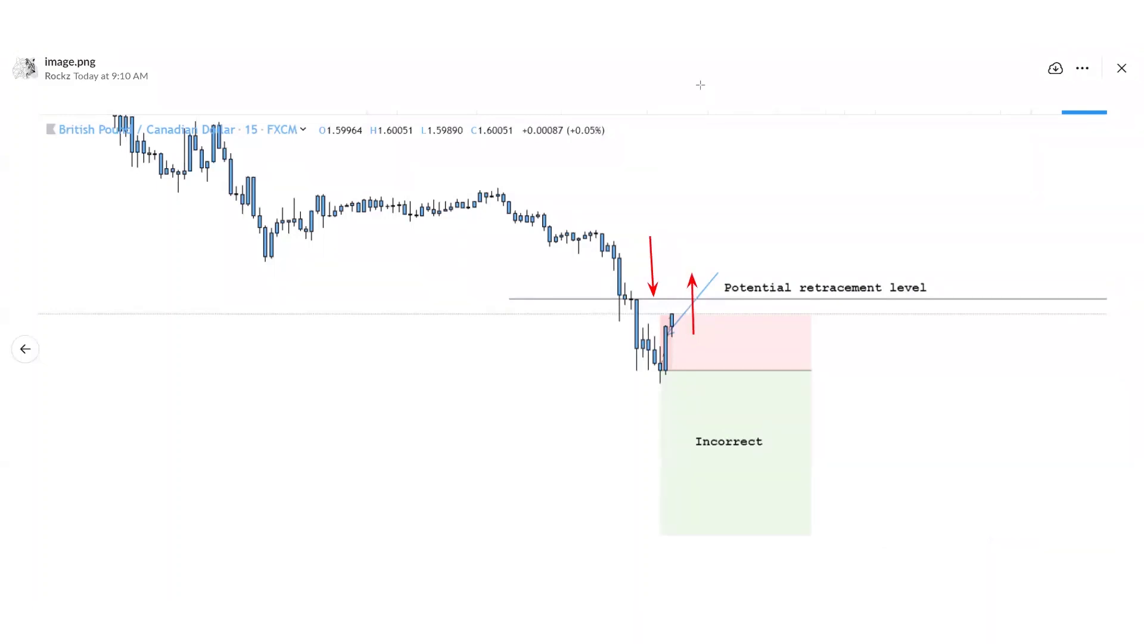
pyautogui.press('Escape')
pyautogui.click(1124, 69)
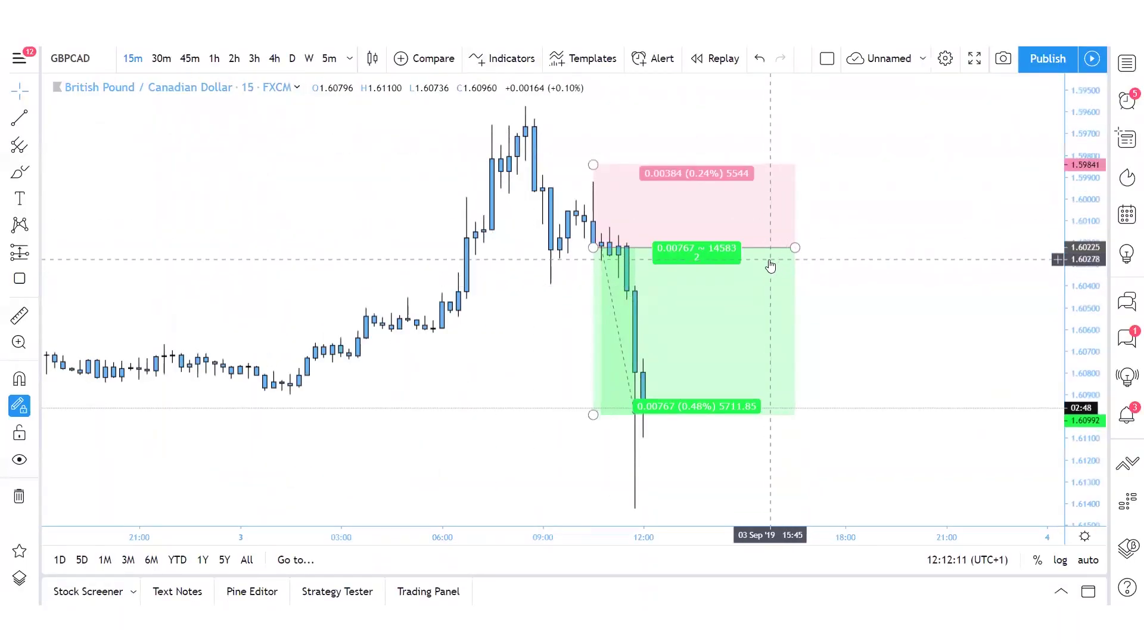
pyautogui.click(1079, 537)
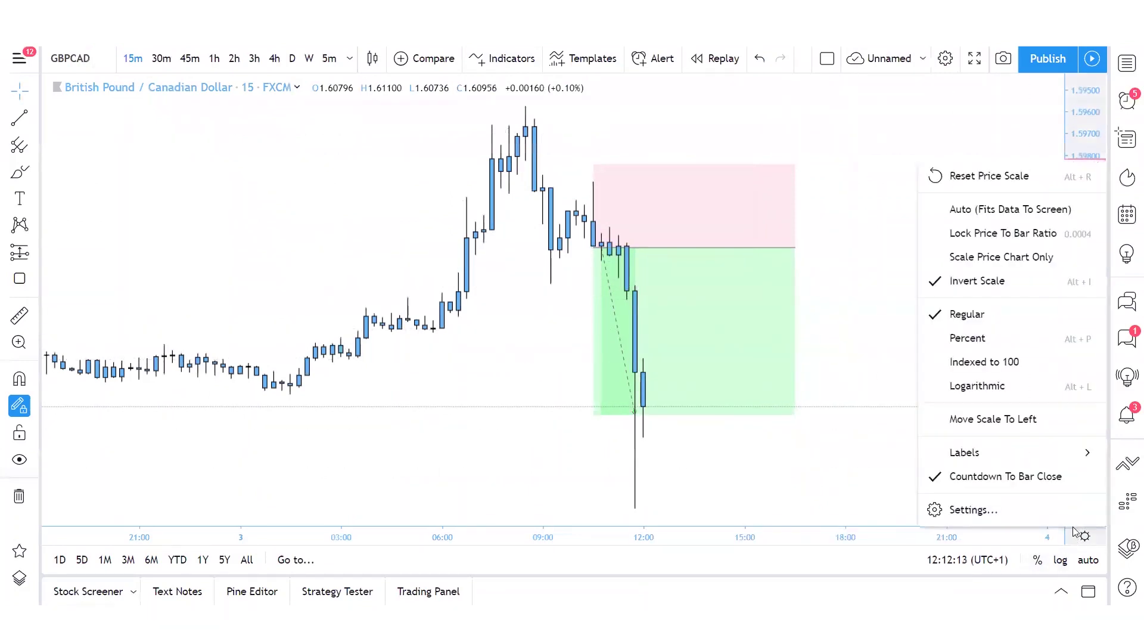
pyautogui.click(970, 279)
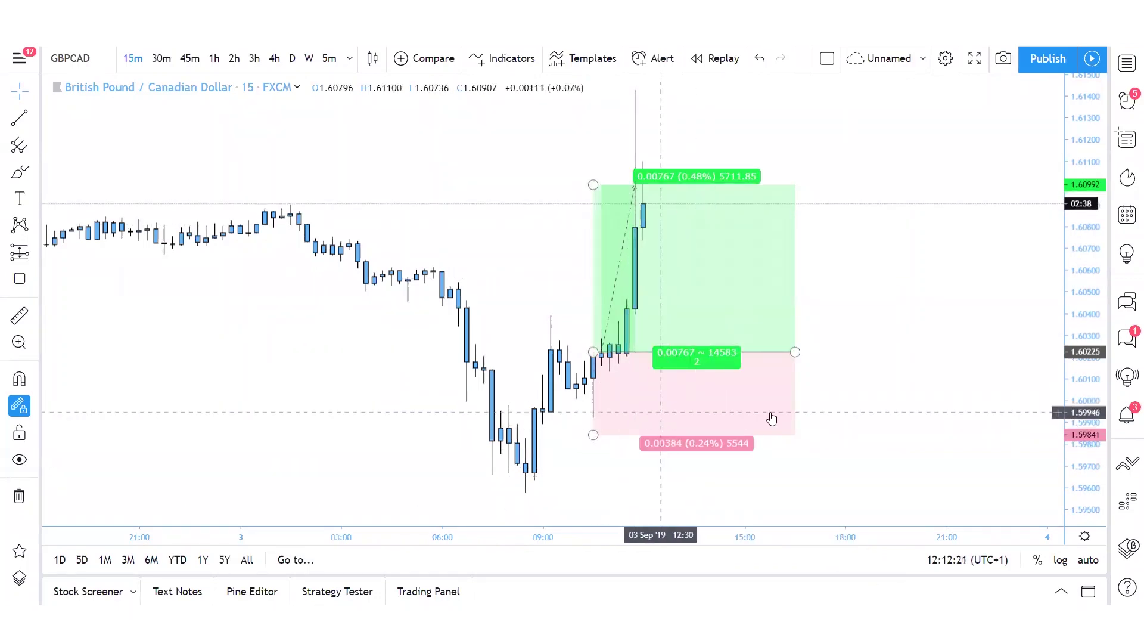
pyautogui.click(1084, 537)
pyautogui.click(978, 283)
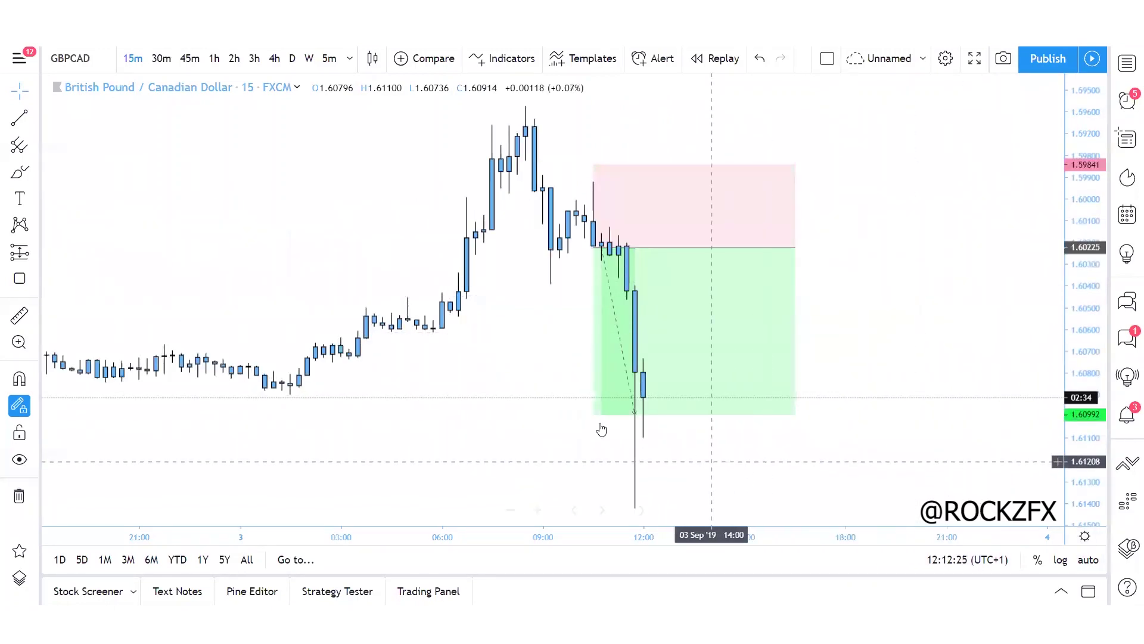
# Draw short horizontal trend lines at about 1.6002 beside the short entry.
pyautogui.click(18, 119)
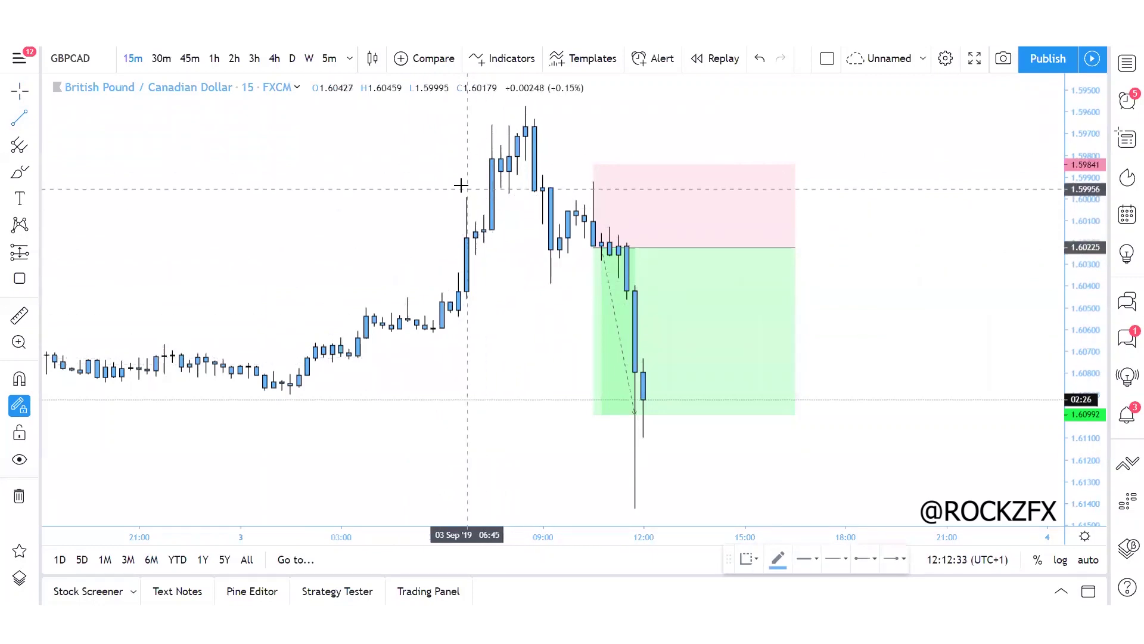
pyautogui.click(559, 203)
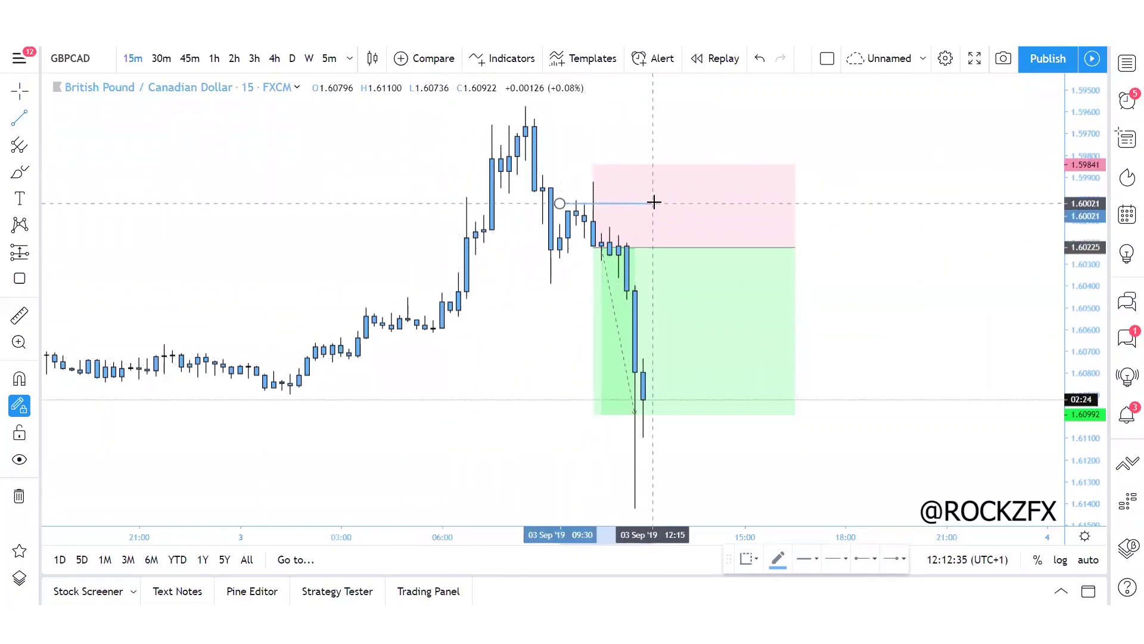
pyautogui.click(652, 204)
pyautogui.click(513, 301)
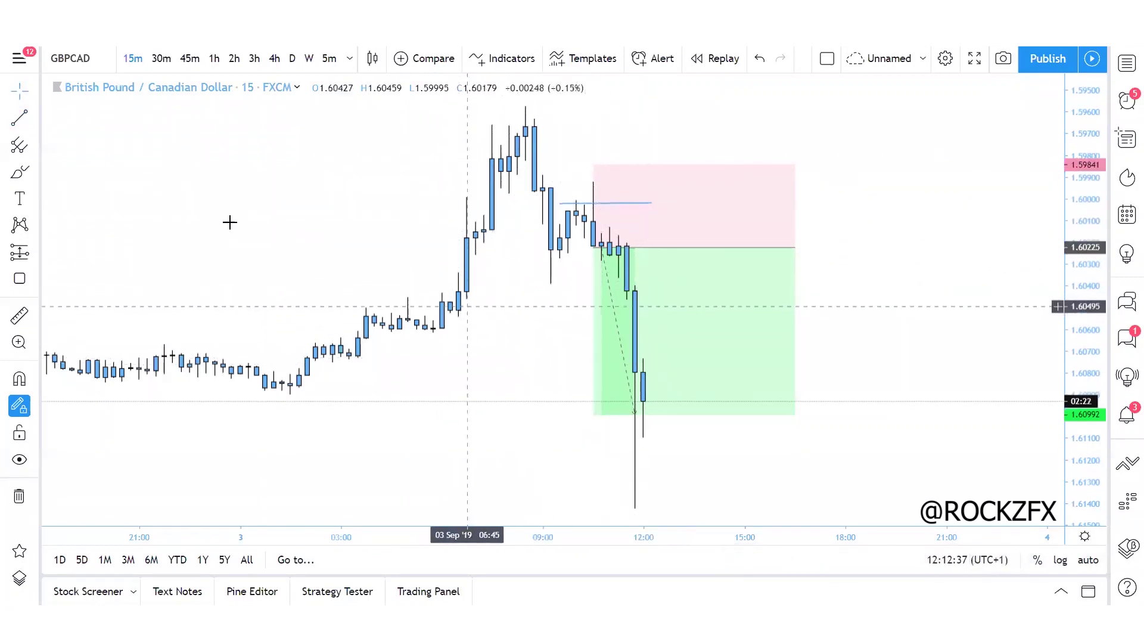
pyautogui.click(542, 121)
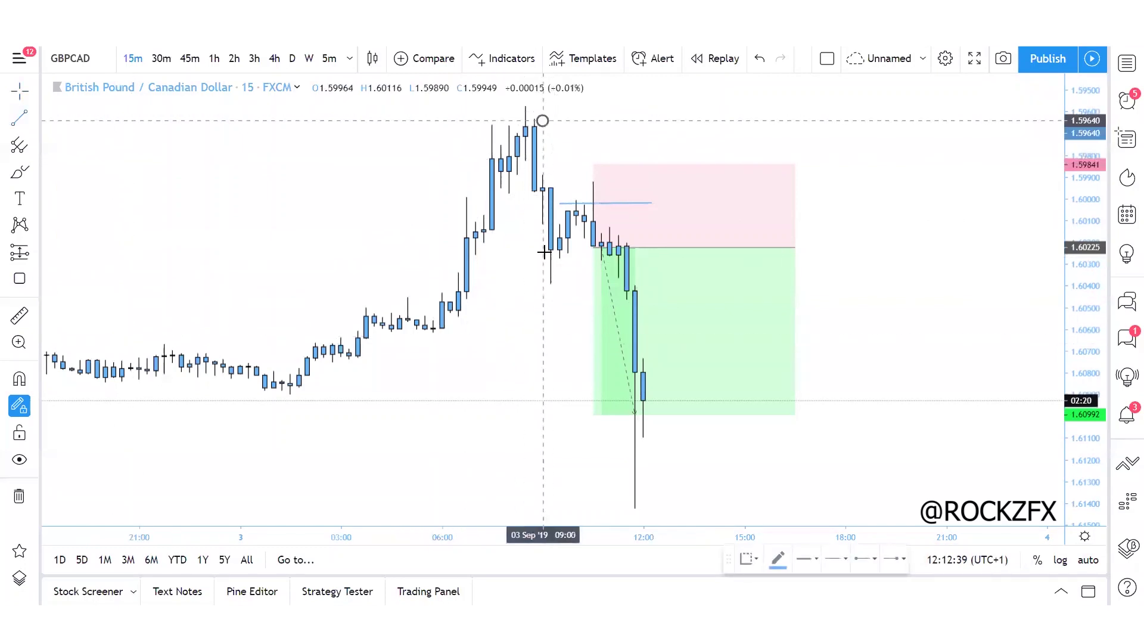
pyautogui.click(542, 255)
pyautogui.click(561, 203)
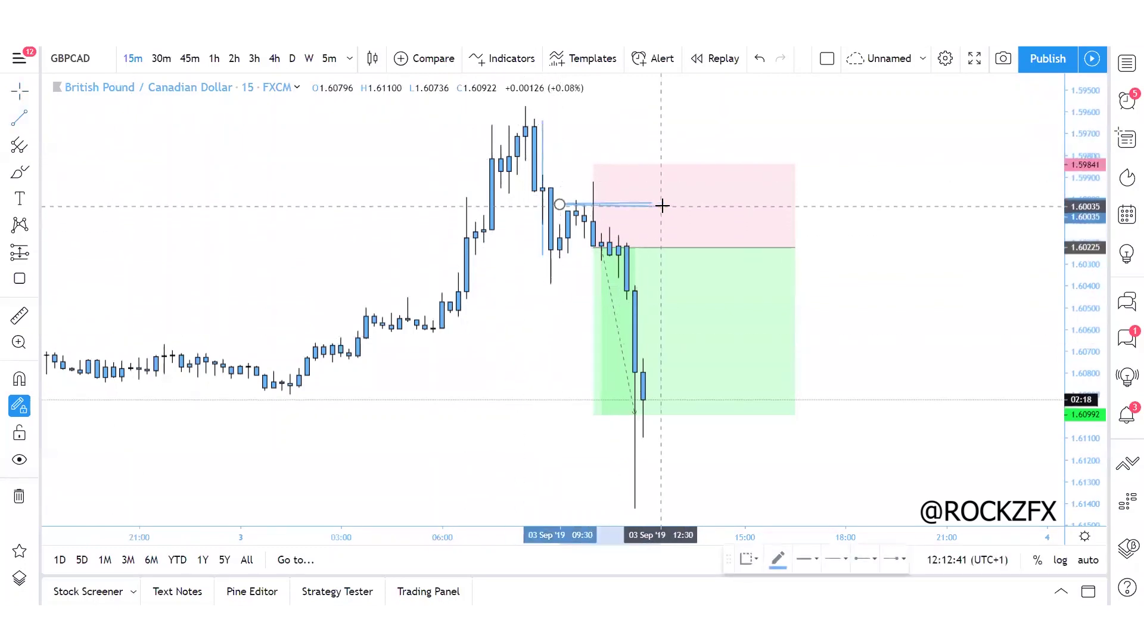
pyautogui.click(660, 203)
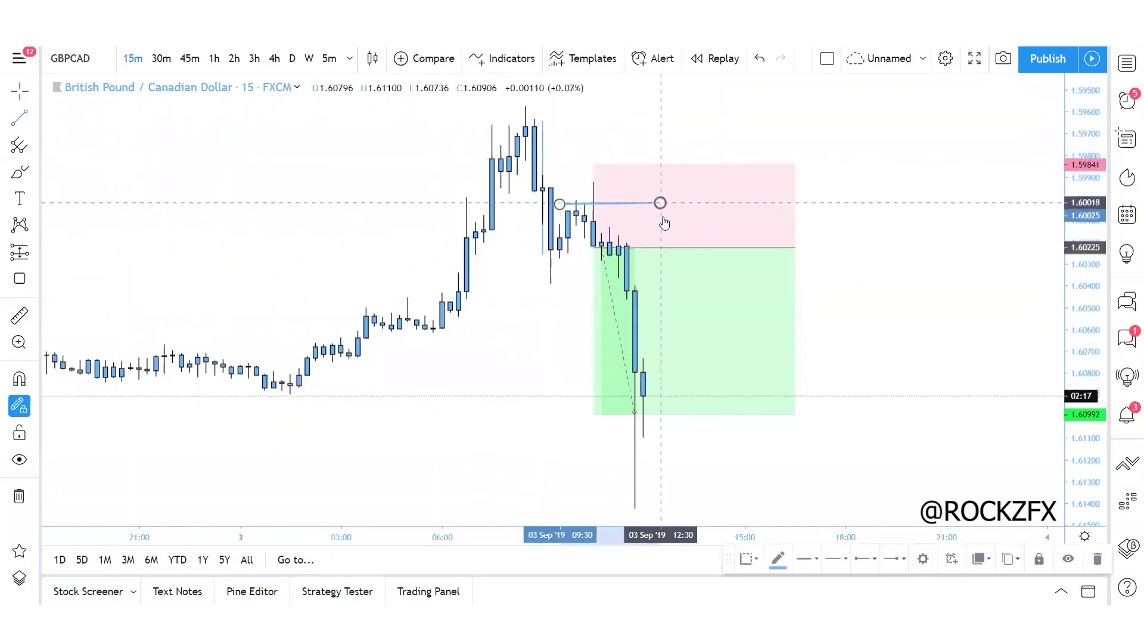
# Inspect the short position's context-menu options, then reselect the position.
pyautogui.rightClick(666, 296)
pyautogui.moveTo(724, 328)
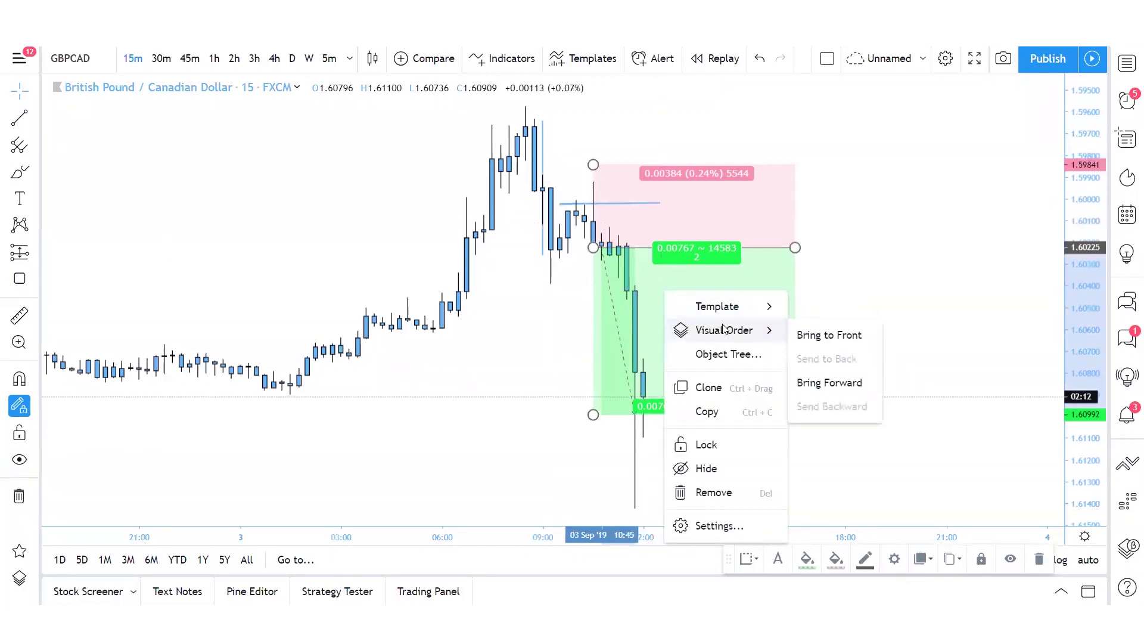
pyautogui.click(827, 292)
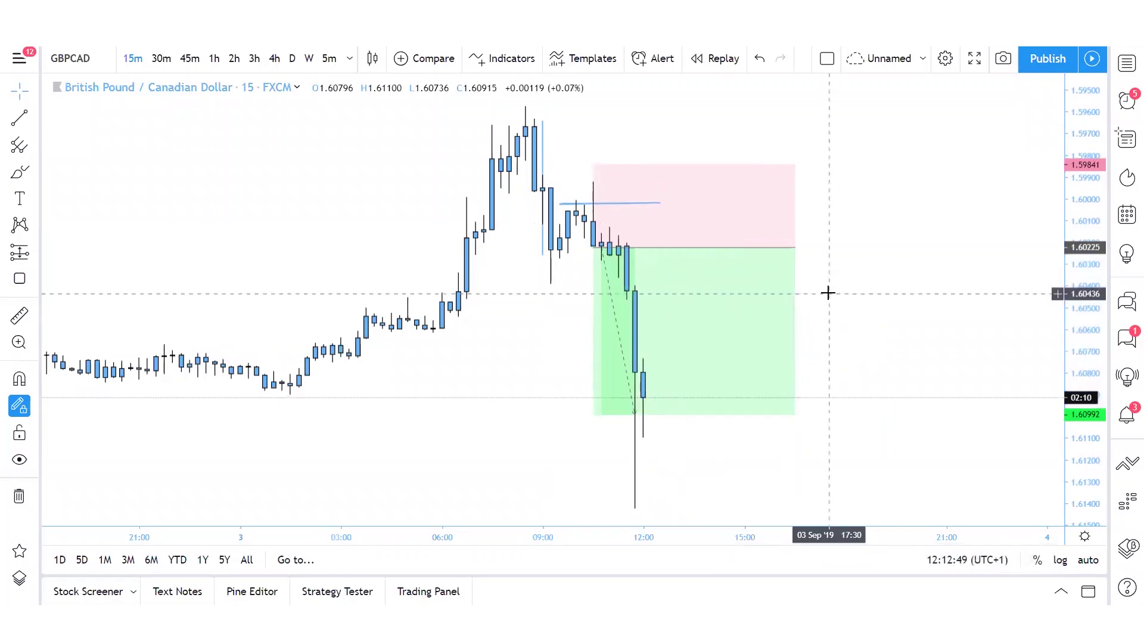
pyautogui.click(793, 289)
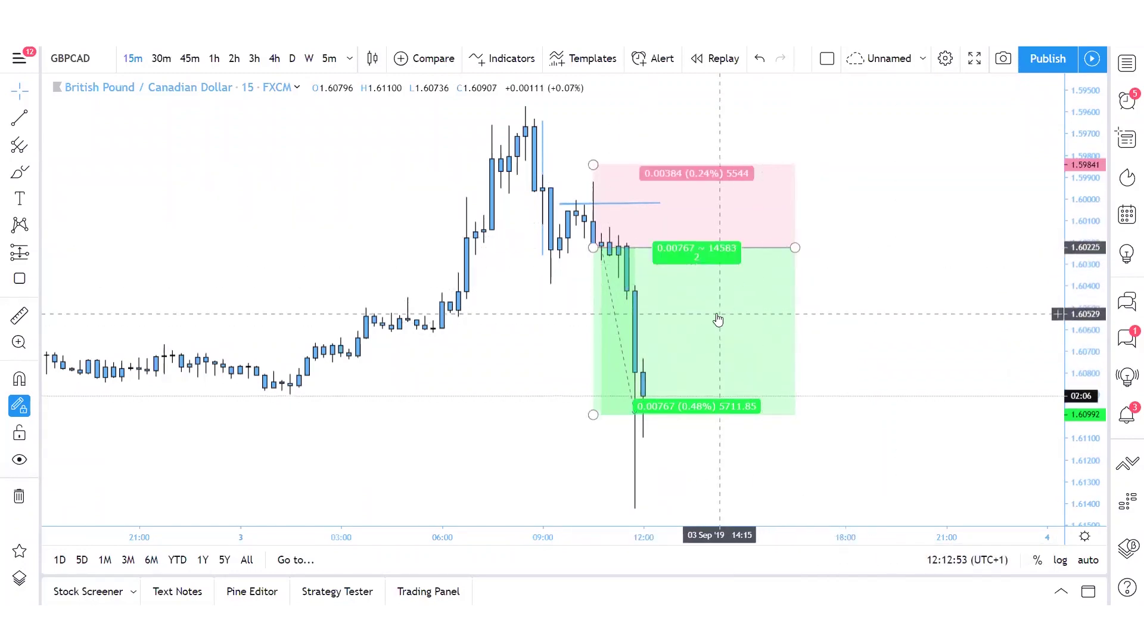
# Draw a short horizontal line near 1.6051 and pull the stop-loss down toward entry.
pyautogui.click(19, 117)
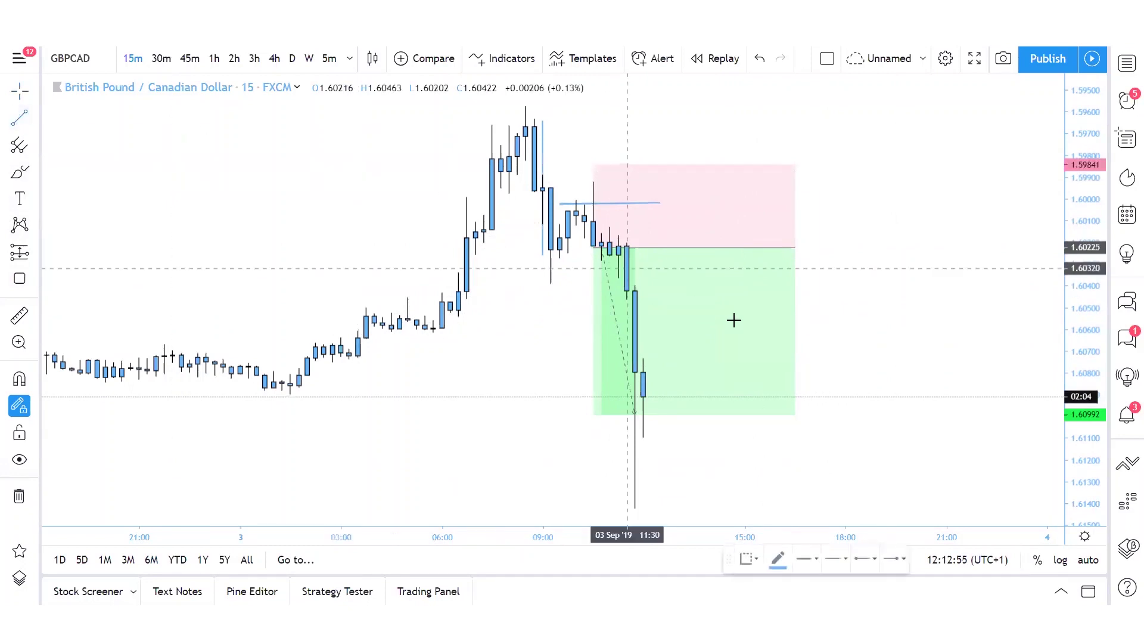
pyautogui.click(608, 310)
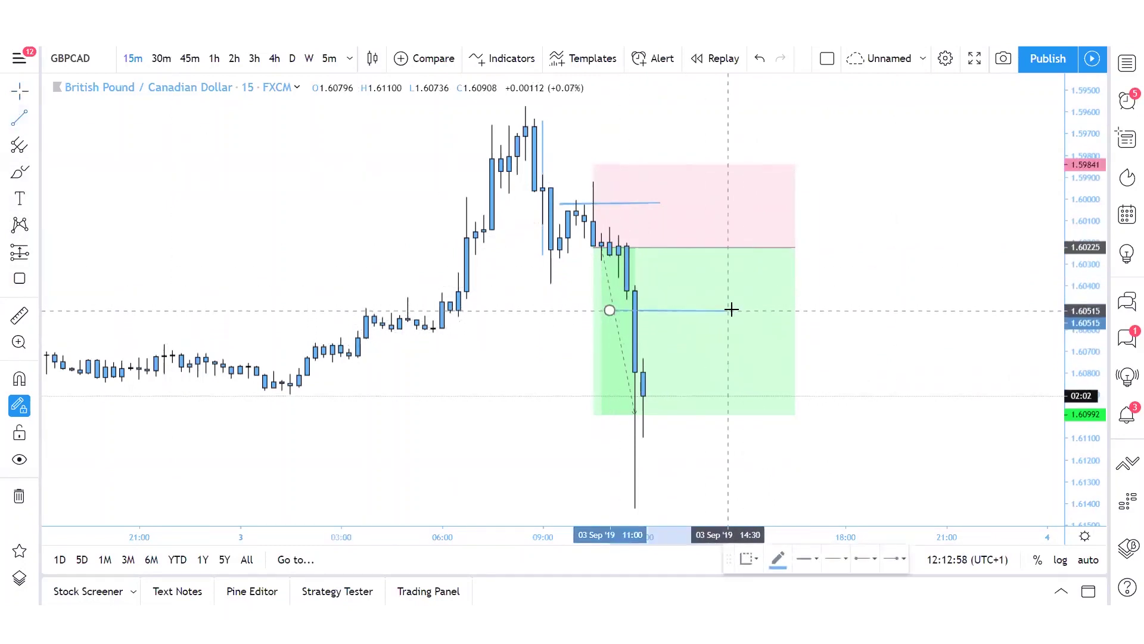
pyautogui.click(659, 309)
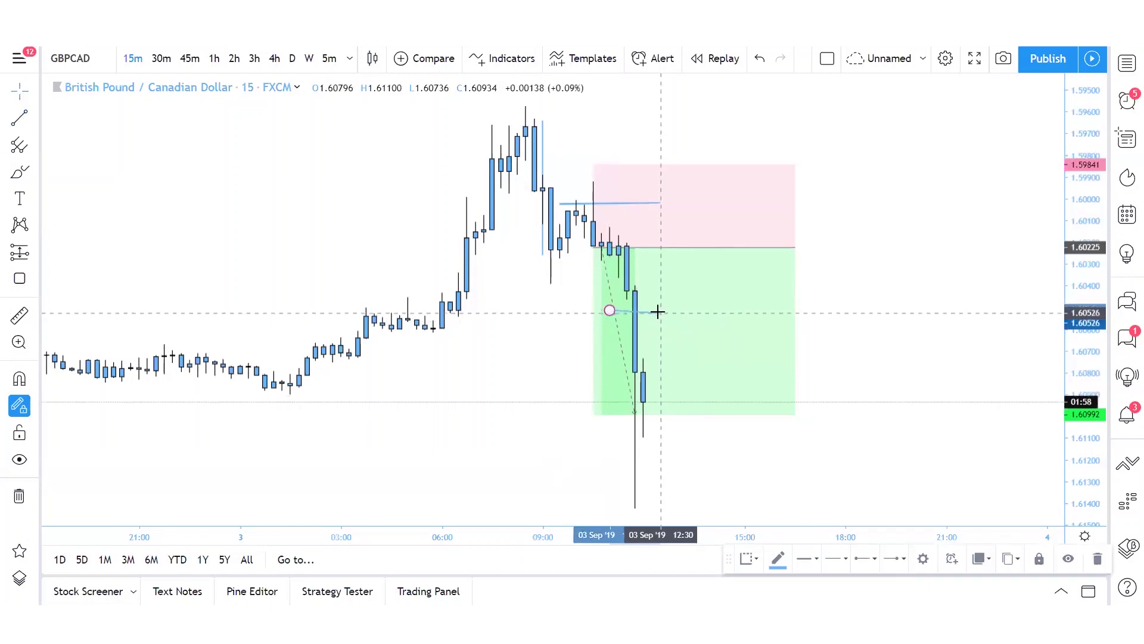
pyautogui.click(841, 330)
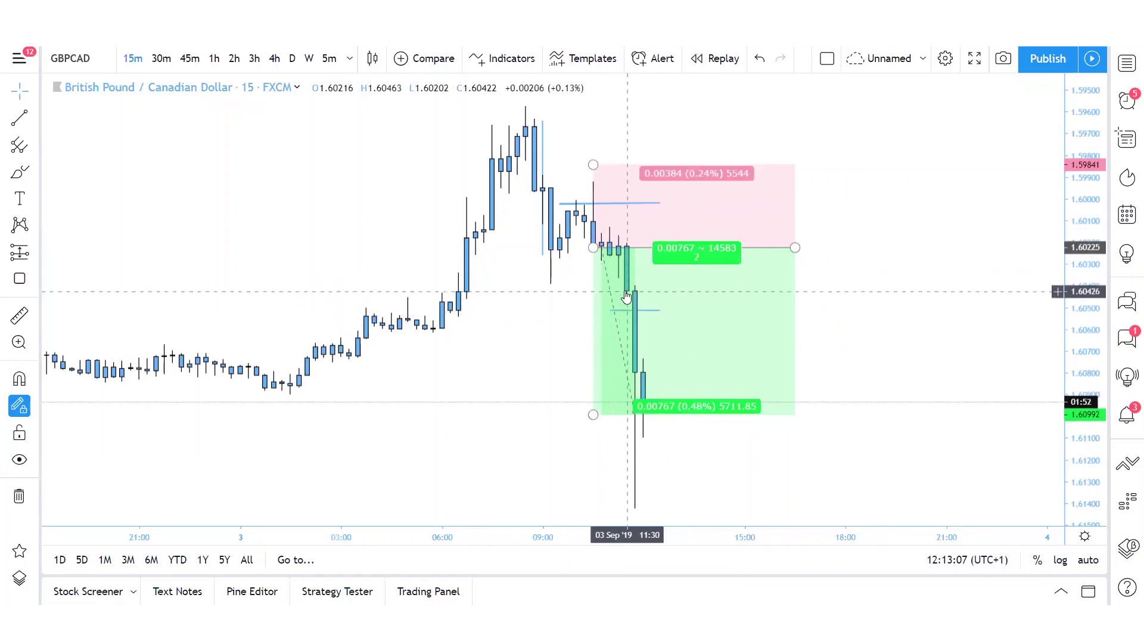
pyautogui.moveTo(593, 165); pyautogui.dragTo(594, 203)
# Set the short position's stop to 1.60025, cutting risk to 0.00200 for a 3.84 ratio.
pyautogui.click(634, 169)
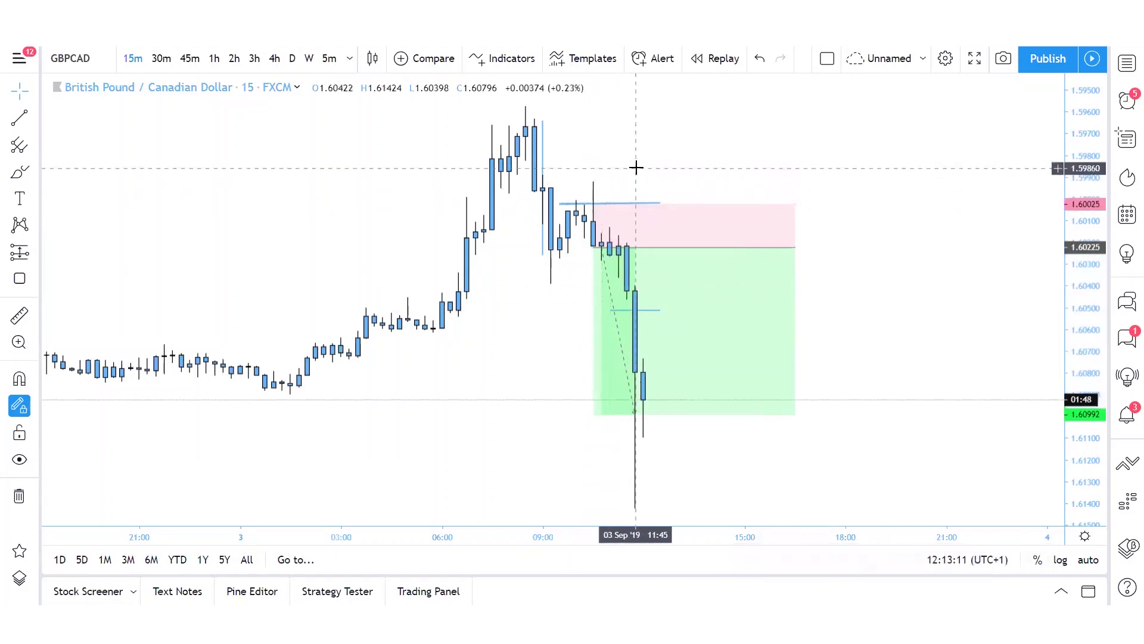
pyautogui.click(638, 321)
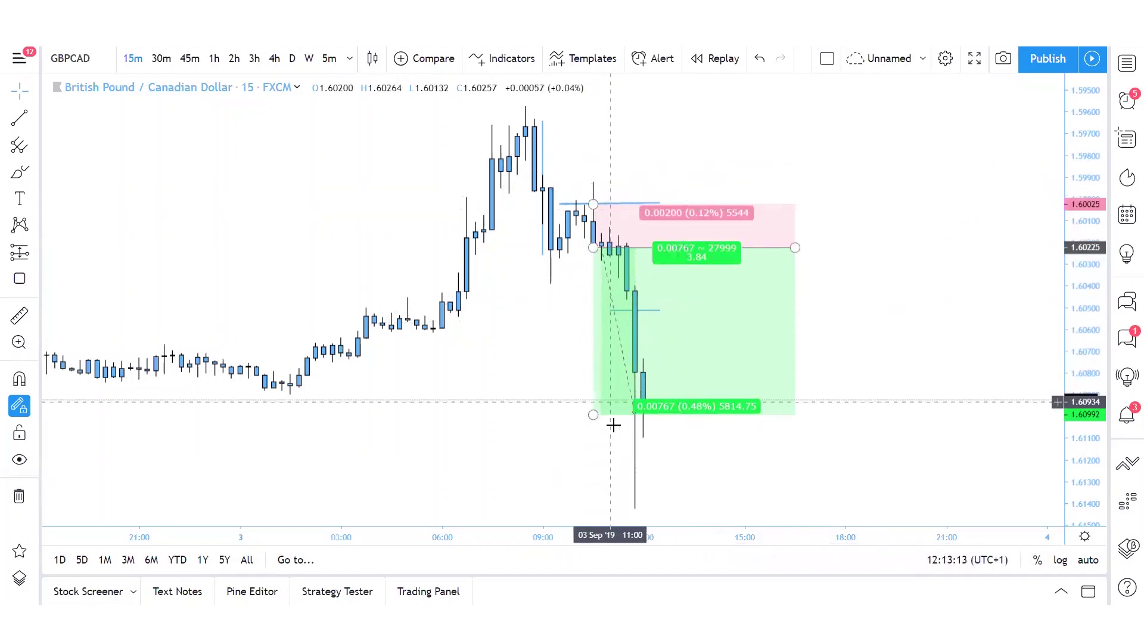
pyautogui.rightClick(709, 298)
pyautogui.click(761, 283)
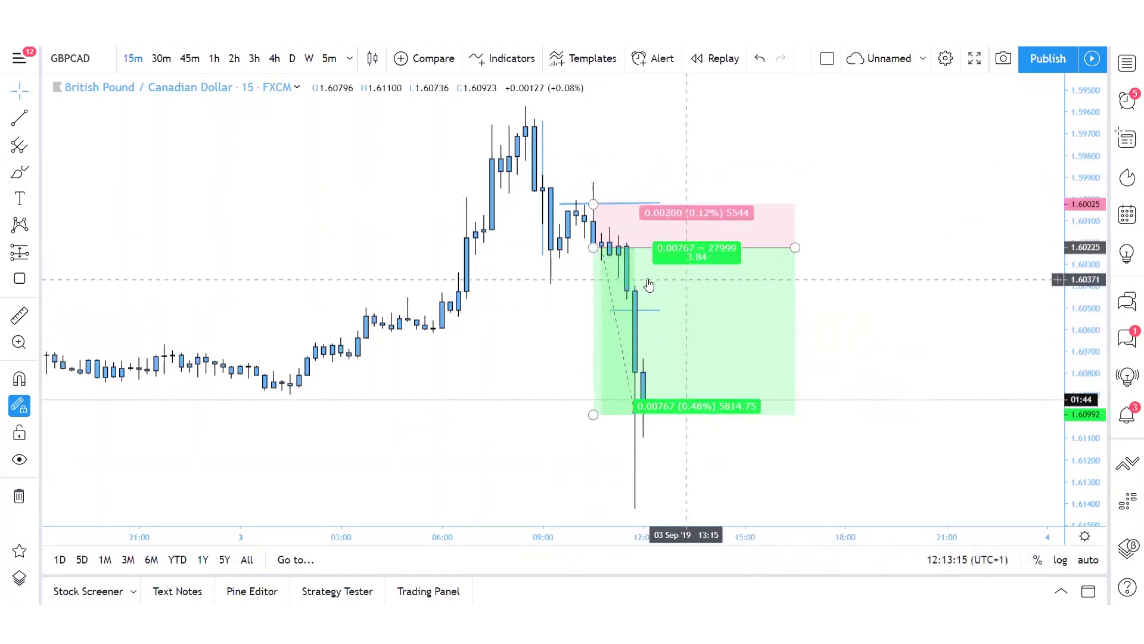
pyautogui.click(725, 462)
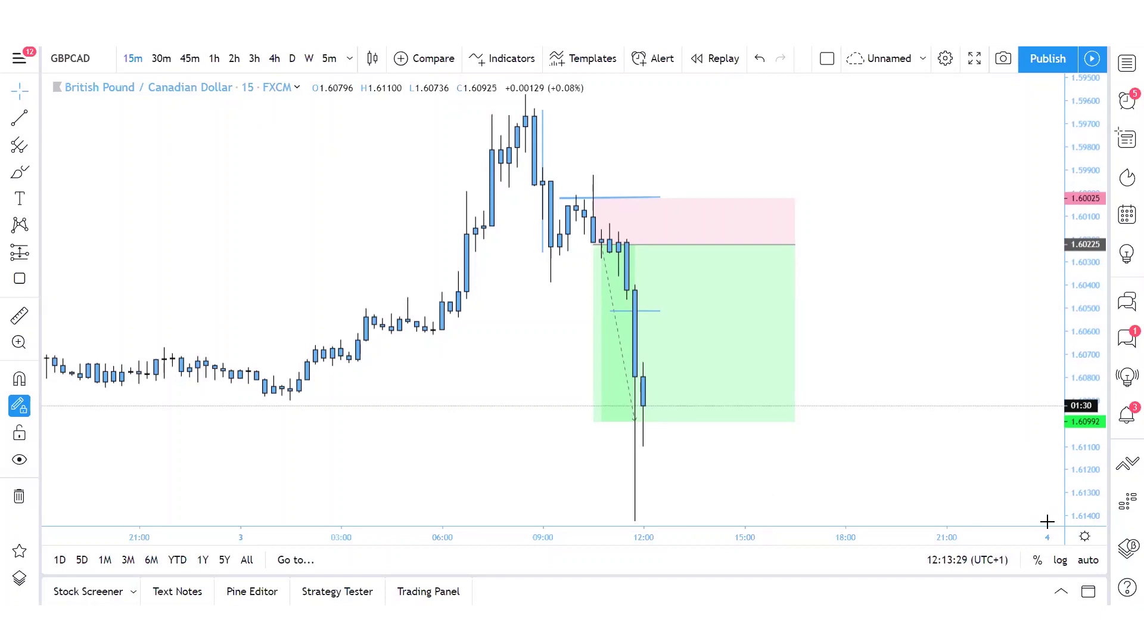
# Move the short position's stop-loss back up to 1.59842.
pyautogui.click(614, 292)
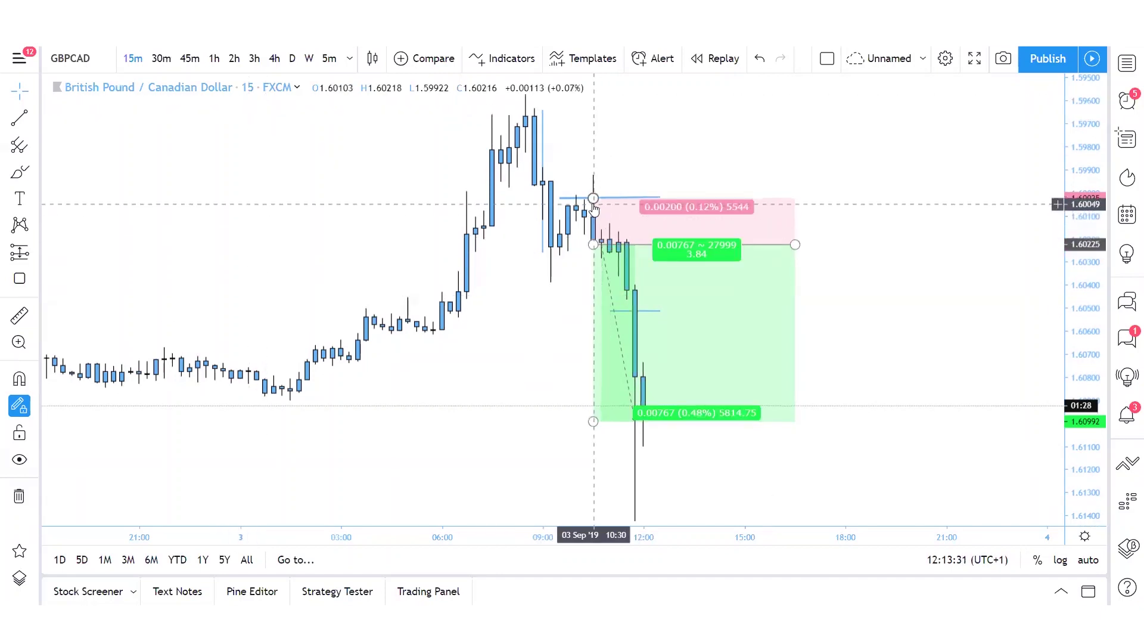
pyautogui.moveTo(594, 198); pyautogui.dragTo(593, 157)
pyautogui.click(528, 311)
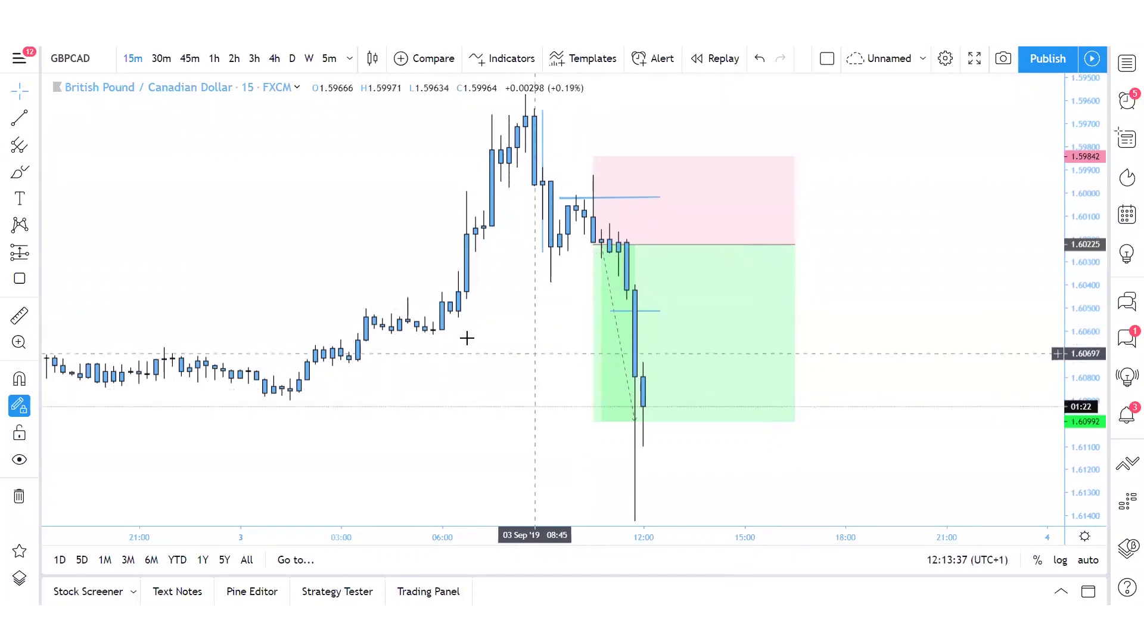
# Switch GBPCAD to the 4h timeframe and stretch the price scale to enlarge the candles.
pyautogui.click(274, 57)
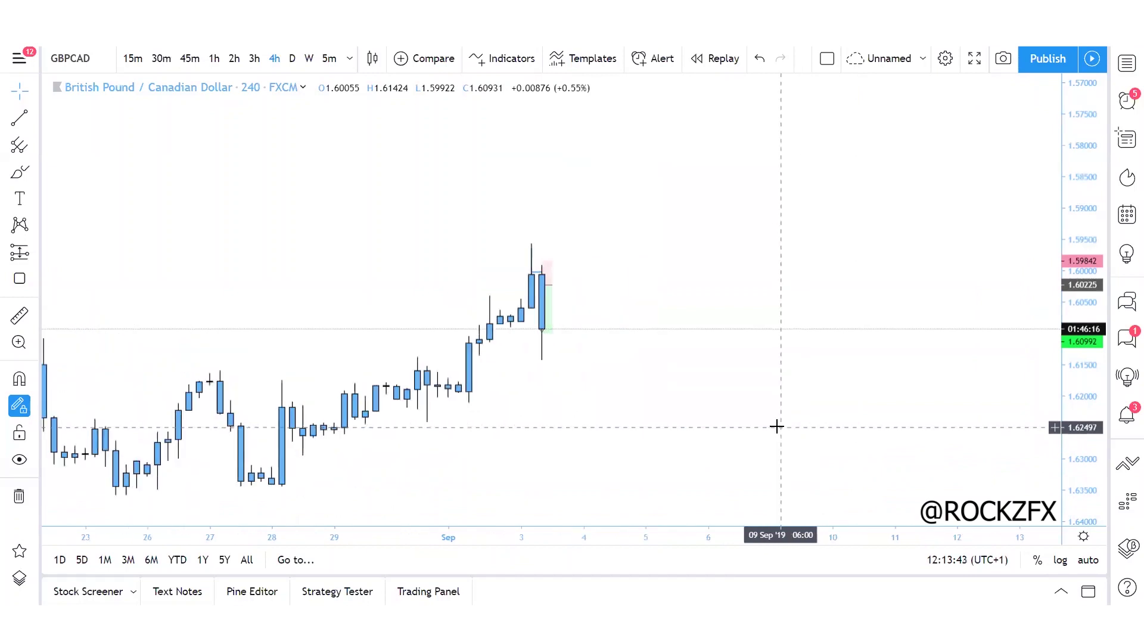
pyautogui.scroll(3, 691, 429)
pyautogui.moveTo(820, 404); pyautogui.dragTo(799, 417)
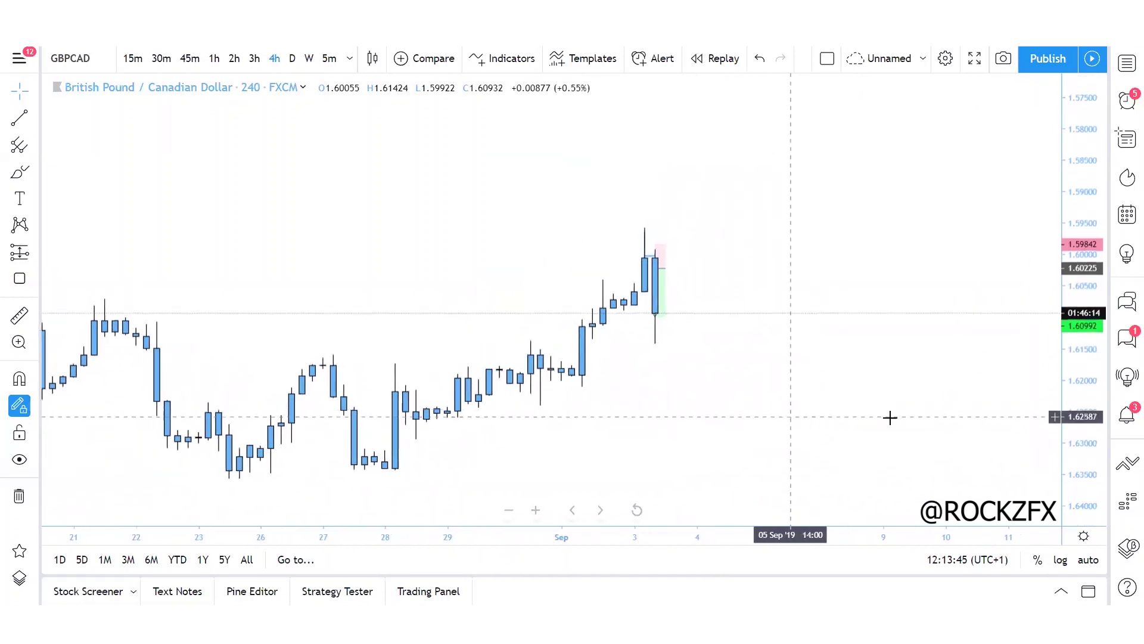
pyautogui.moveTo(1094, 451); pyautogui.dragTo(1076, 430)
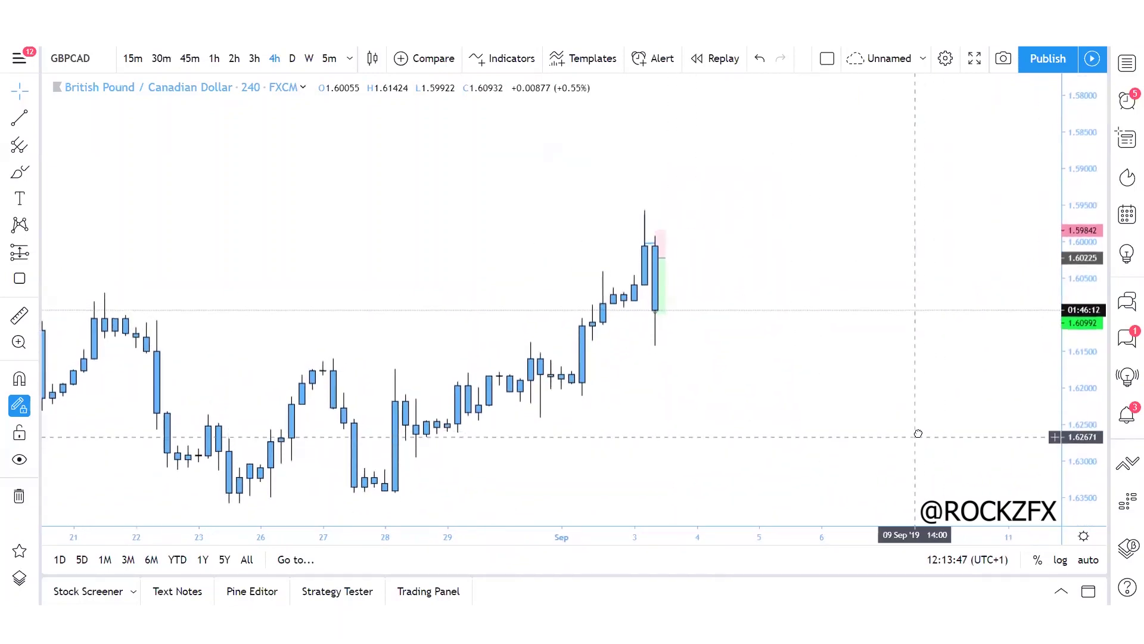